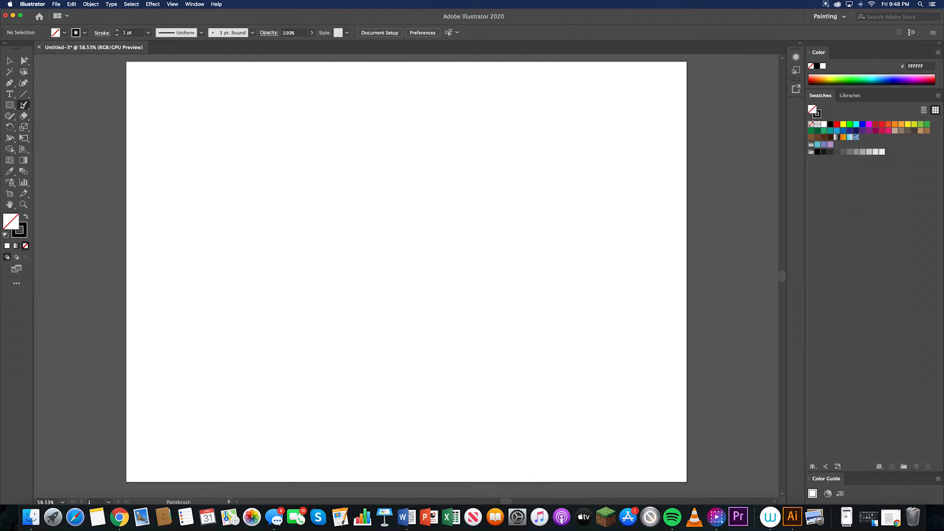
# Choose the Paintbrush tool and paint a few short curved test strokes near the middle of the artboard.
pyautogui.click(23, 106)
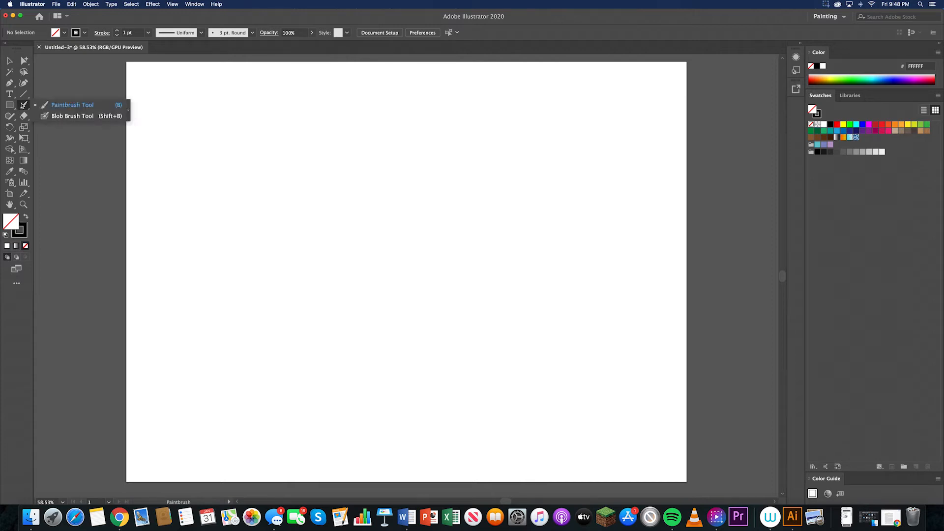
pyautogui.click(56, 107)
pyautogui.moveTo(386, 212)
pyautogui.mouseDown()
pyautogui.moveTo(419, 249)
pyautogui.moveTo(389, 276)
pyautogui.moveTo(367, 330)
pyautogui.mouseUp()
pyautogui.moveTo(352, 275); pyautogui.dragTo(348, 308)
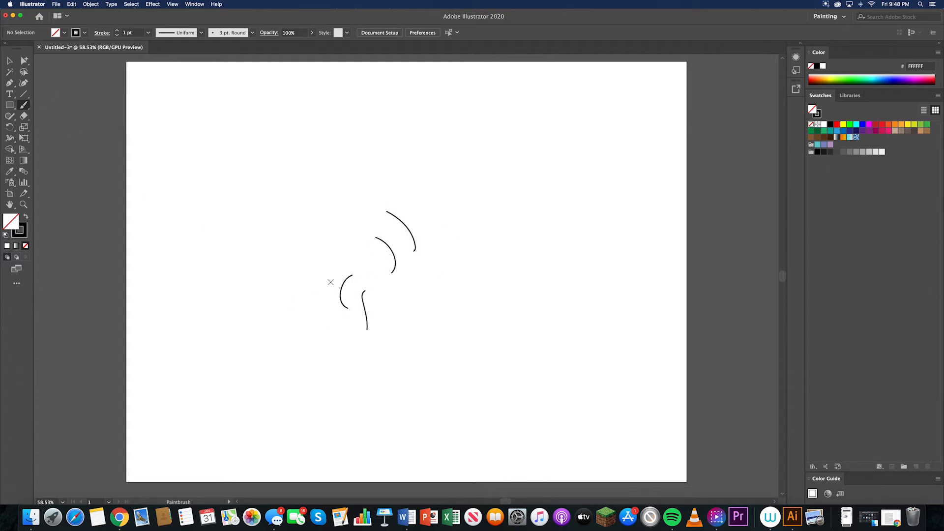
# Undo the short test strokes, try one long curve on the artboard's right side, and undo it too.
pyautogui.press('super+z')
pyautogui.press('super+z')
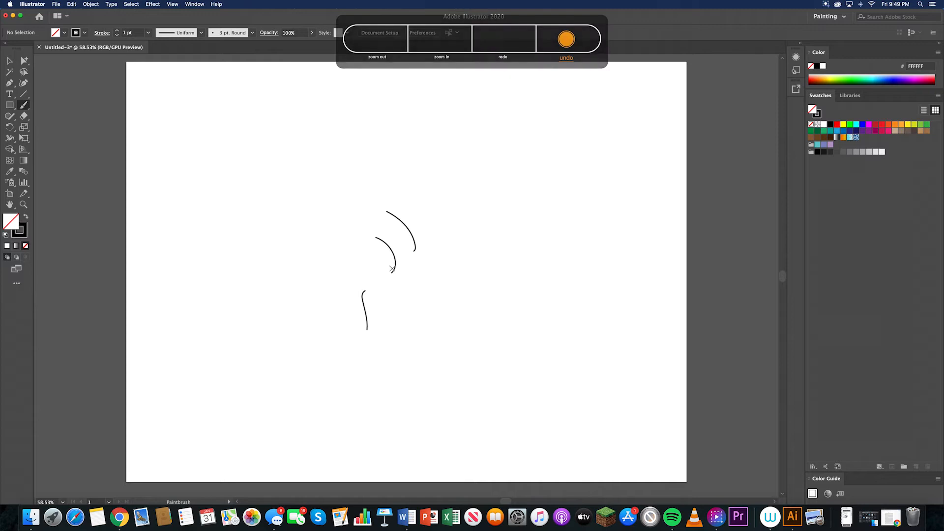
pyautogui.press('super+z')
pyautogui.press('super+z')
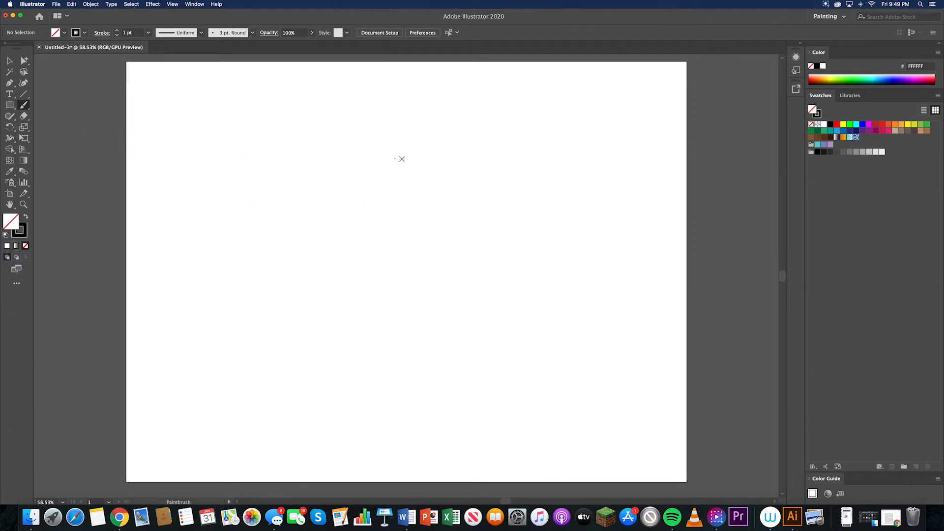
pyautogui.moveTo(508, 160); pyautogui.dragTo(557, 363)
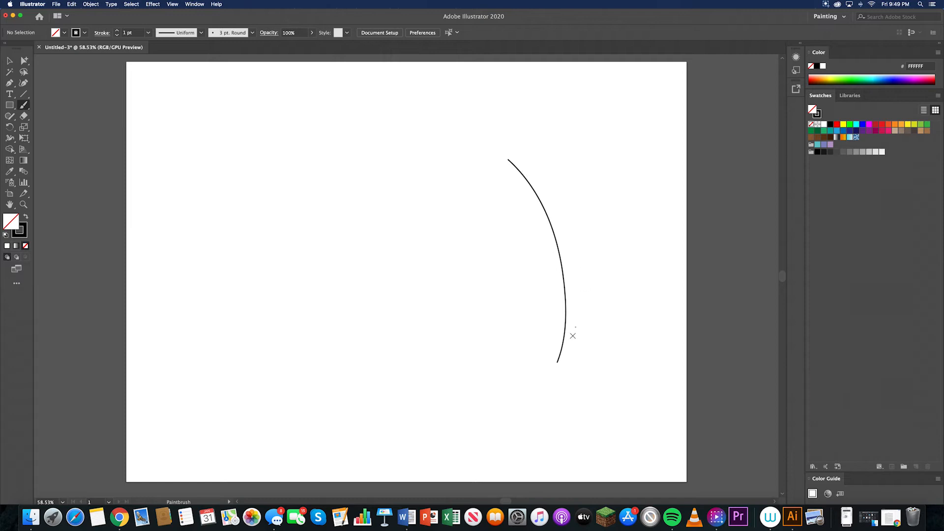
pyautogui.press('super+z')
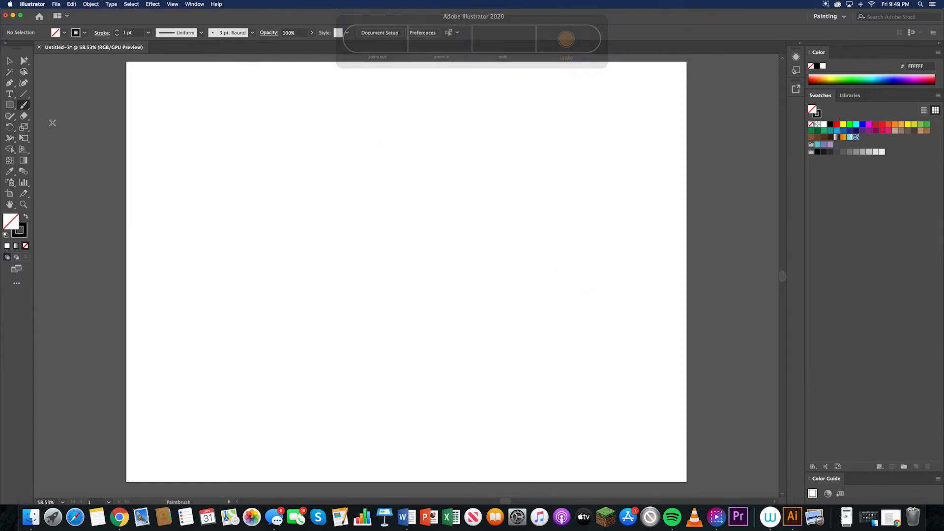
# Set the Paintbrush tool's Fidelity fully to Smooth.
pyautogui.doubleClick(24, 105)
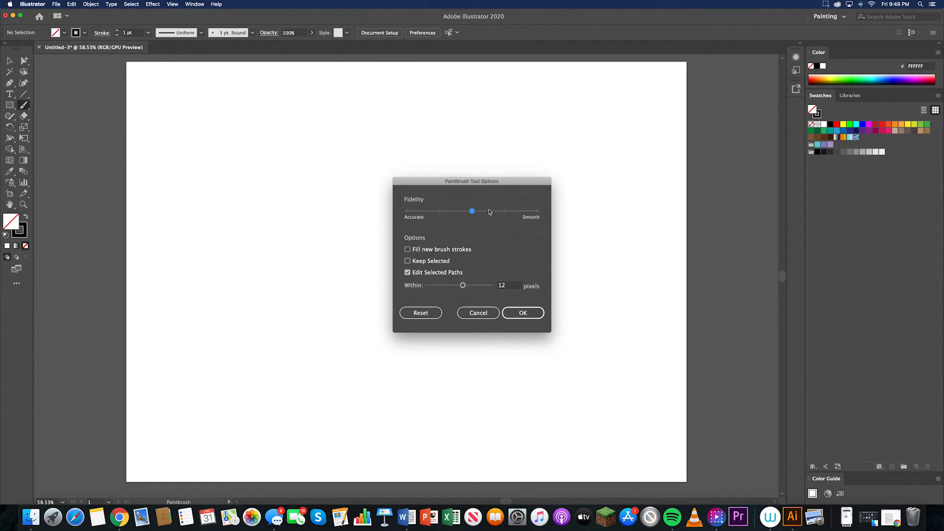
pyautogui.moveTo(482, 212); pyautogui.dragTo(539, 208)
pyautogui.click(538, 313)
# Paint four long downward curves to try the smooth brush setting, and undo all of them.
pyautogui.moveTo(423, 129)
pyautogui.mouseDown()
pyautogui.moveTo(481, 195)
pyautogui.moveTo(513, 391)
pyautogui.mouseUp()
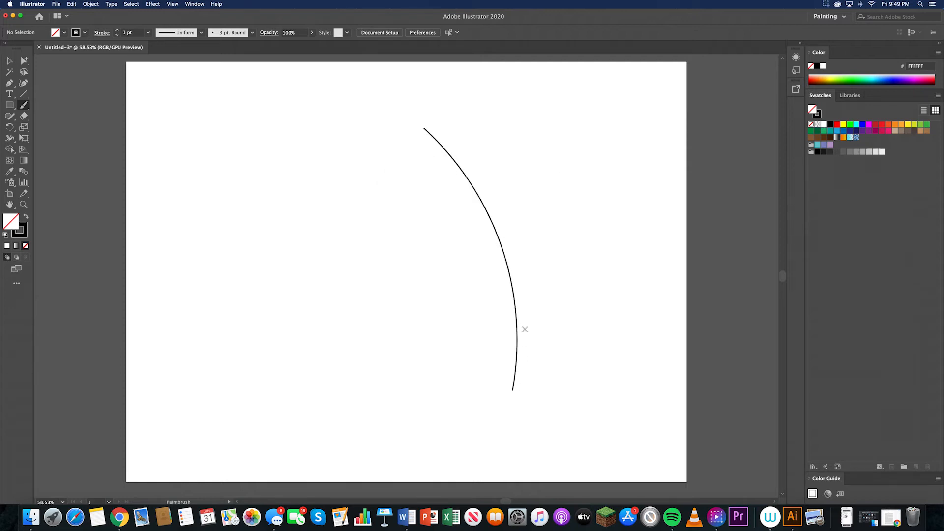
pyautogui.moveTo(374, 161)
pyautogui.mouseDown()
pyautogui.moveTo(391, 210)
pyautogui.moveTo(381, 355)
pyautogui.mouseUp()
pyautogui.moveTo(377, 117)
pyautogui.mouseDown()
pyautogui.moveTo(393, 133)
pyautogui.moveTo(439, 393)
pyautogui.mouseUp()
pyautogui.moveTo(505, 117); pyautogui.dragTo(593, 362)
pyautogui.press('super+z')
pyautogui.press('super+z')
pyautogui.press('super+z')
pyautogui.press('super+z')
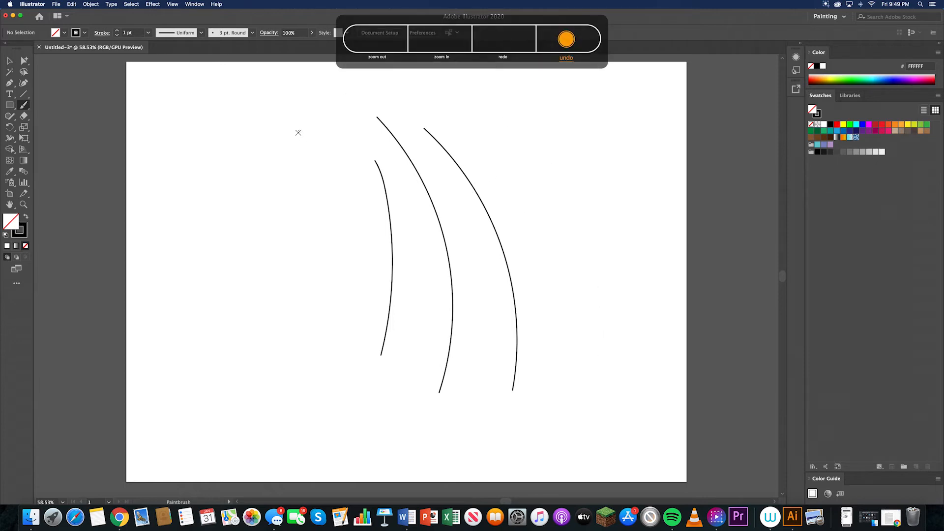
# Set the Paintbrush tool's Fidelity fully to Accurate.
pyautogui.doubleClick(25, 105)
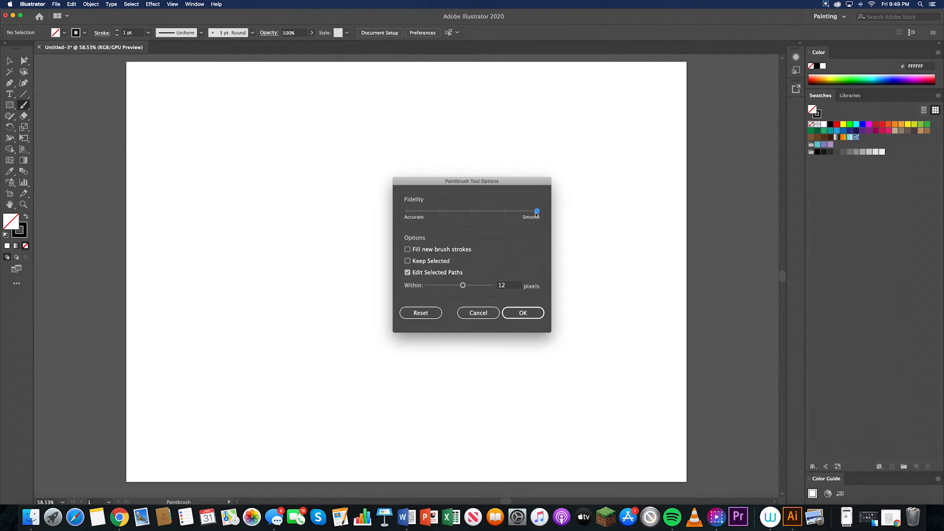
pyautogui.moveTo(512, 217); pyautogui.dragTo(406, 219)
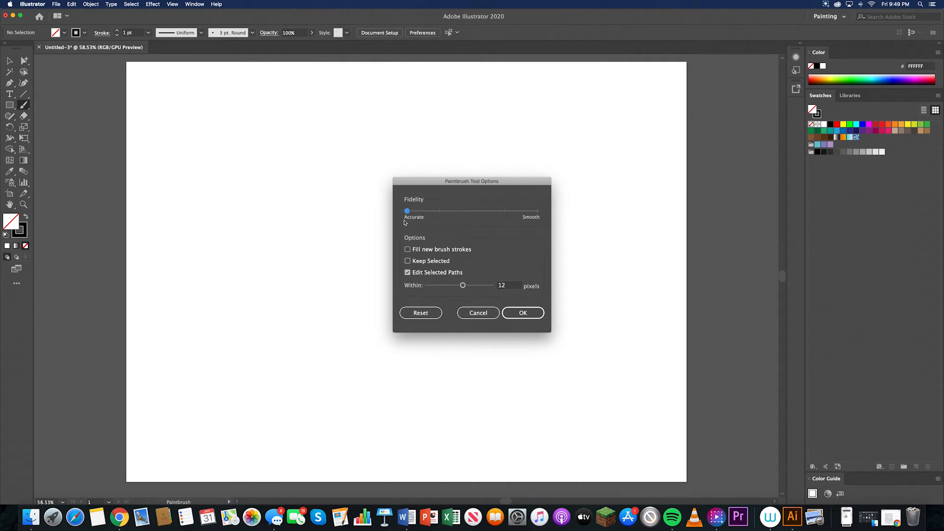
pyautogui.click(523, 313)
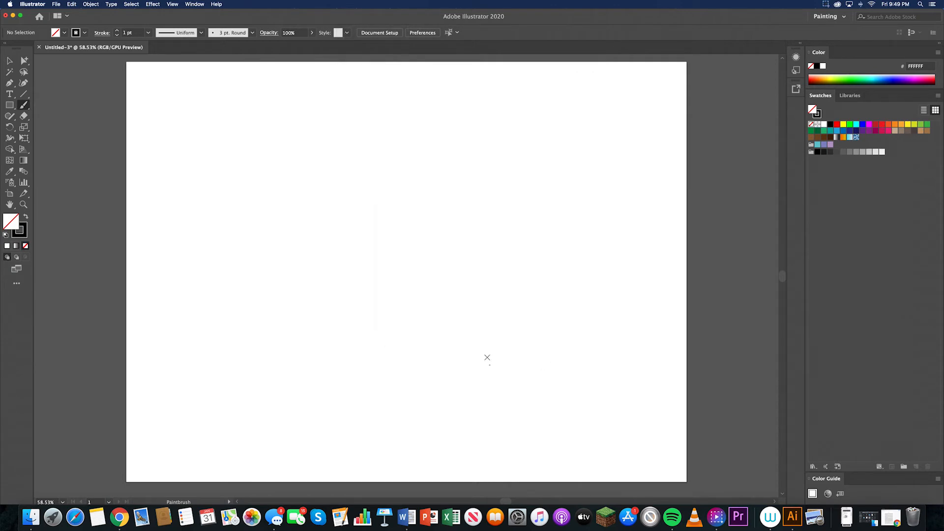
pyautogui.doubleClick(25, 108)
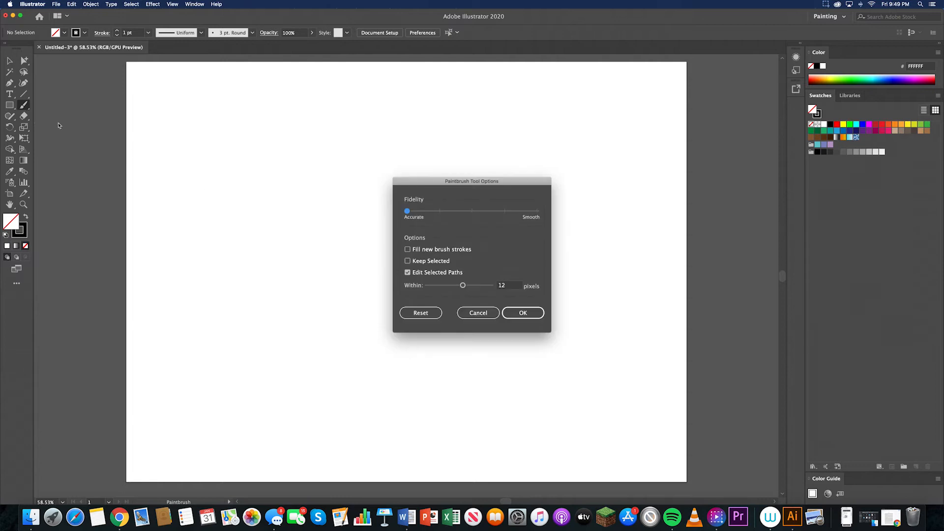
pyautogui.click(523, 312)
# Paint several curved and wavy test strokes across the artboard with the accurate brush setting.
pyautogui.moveTo(535, 237); pyautogui.dragTo(547, 225)
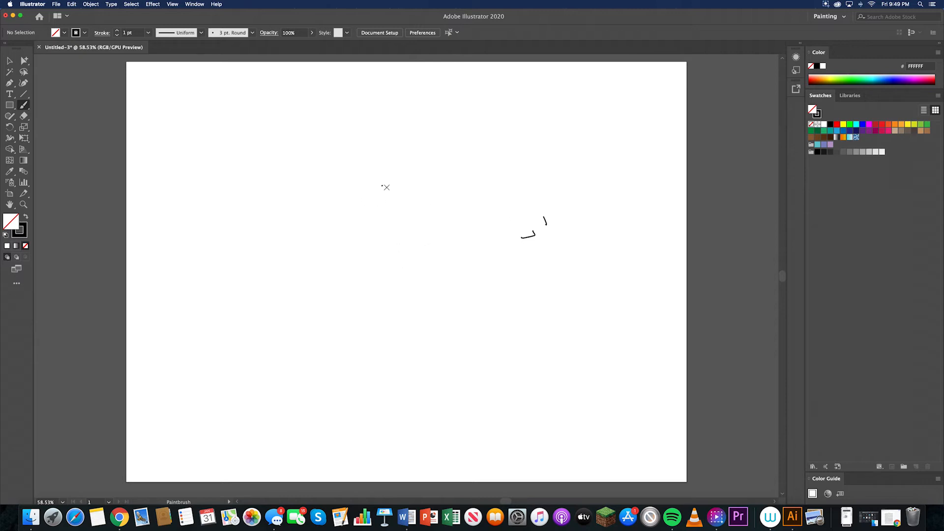
pyautogui.moveTo(382, 186); pyautogui.dragTo(446, 309)
pyautogui.moveTo(402, 142); pyautogui.dragTo(486, 278)
pyautogui.moveTo(349, 254); pyautogui.dragTo(376, 332)
pyautogui.moveTo(373, 292)
pyautogui.mouseDown()
pyautogui.moveTo(419, 353)
pyautogui.moveTo(467, 348)
pyautogui.mouseUp()
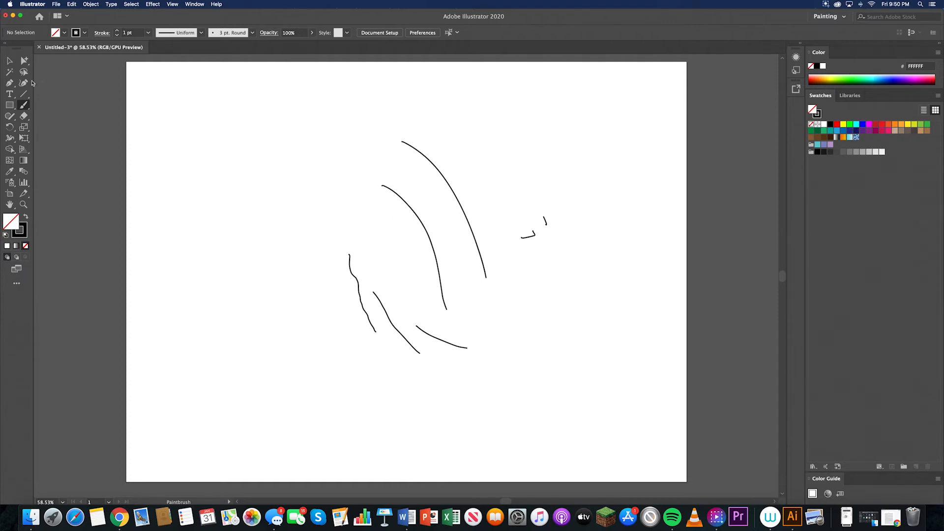
# Try selecting the test strokes with the Group Selection tool, and undo every stroke to clear the artboard.
pyautogui.keyDown('alt'); pyautogui.click(24, 60); pyautogui.keyUp('alt')
pyautogui.moveTo(406, 110); pyautogui.dragTo(501, 381)
pyautogui.press('super+z')
pyautogui.press('super+z')
pyautogui.press('super+z')
pyautogui.press('super+z')
pyautogui.press('super+z')
pyautogui.press('super+z')
pyautogui.press('super+z')
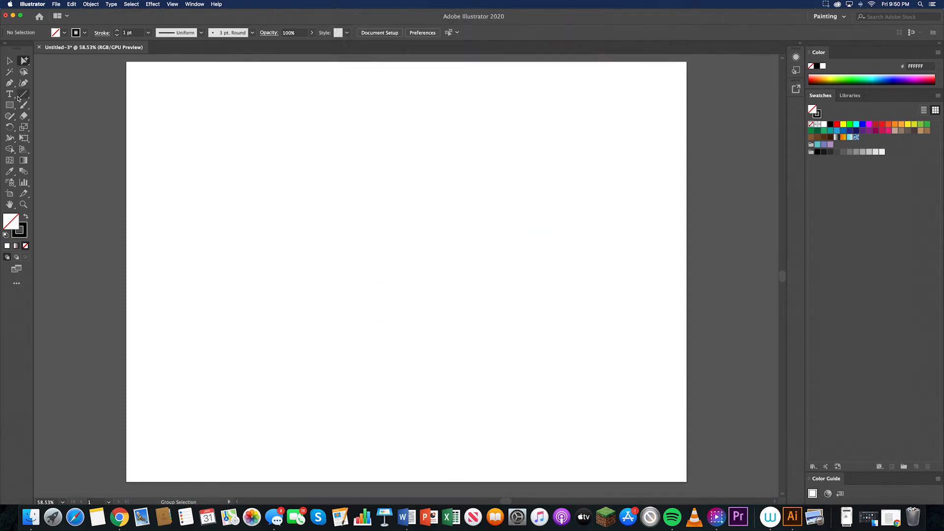
# Draw the left side of a diagonally slanted oval as short straight Pen tool segments.
pyautogui.click(7, 84)
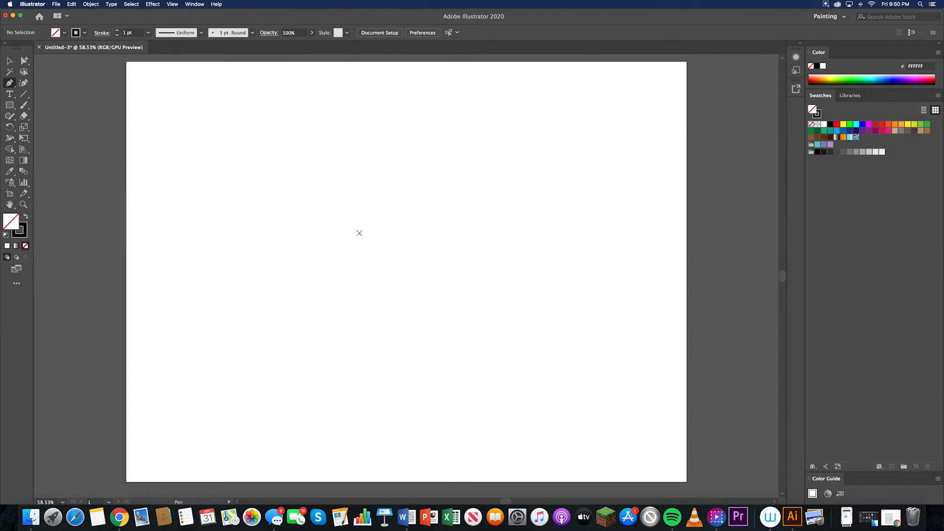
pyautogui.click(337, 154)
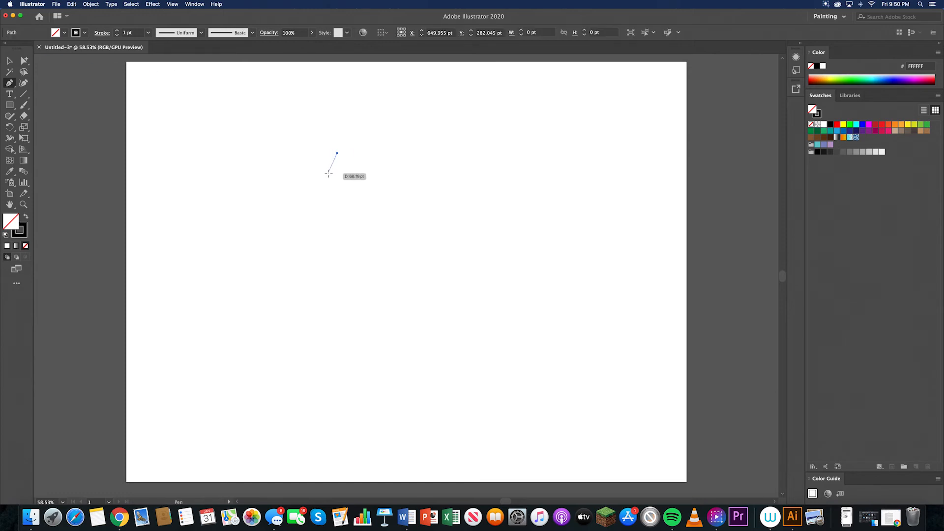
pyautogui.click(328, 173)
pyautogui.click(326, 189)
pyautogui.click(327, 210)
pyautogui.click(337, 229)
pyautogui.click(350, 254)
pyautogui.click(370, 274)
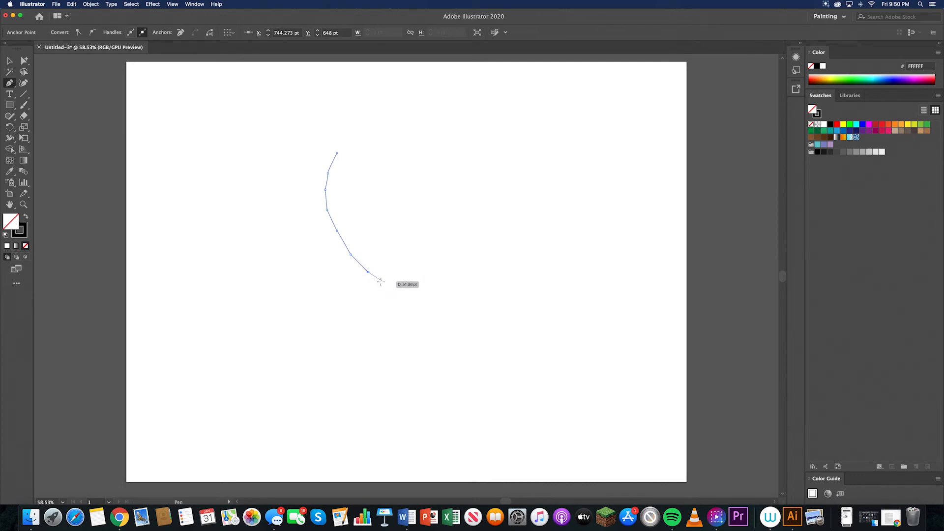
pyautogui.click(378, 280)
pyautogui.click(383, 285)
pyautogui.click(399, 294)
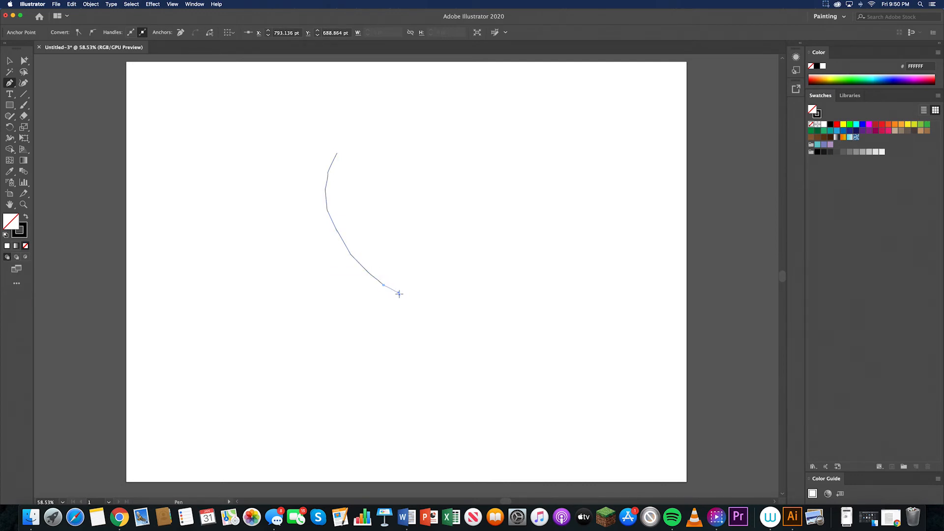
# Continue the Pen path around the lower end and upper-right side, close it as an oval about 511 by 502 pt, and deselect it.
pyautogui.click(432, 305)
pyautogui.click(455, 313)
pyautogui.click(480, 305)
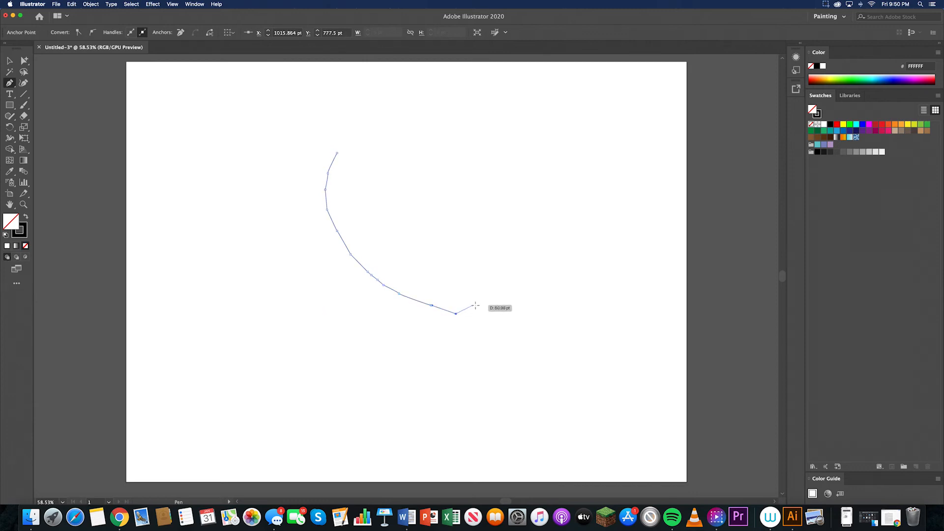
pyautogui.click(492, 281)
pyautogui.click(491, 252)
pyautogui.click(479, 223)
pyautogui.click(458, 196)
pyautogui.click(434, 175)
pyautogui.click(399, 159)
pyautogui.click(366, 151)
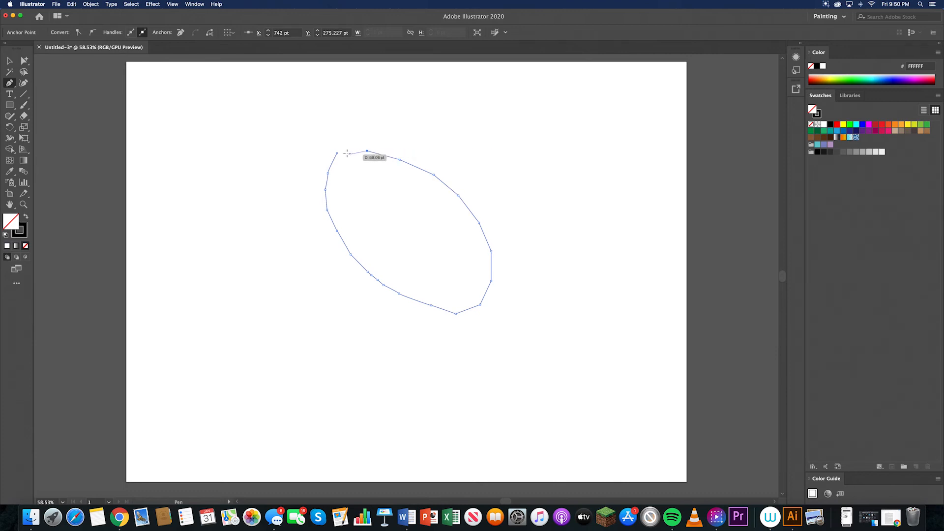
pyautogui.click(337, 153)
pyautogui.click(9, 61)
pyautogui.click(251, 197)
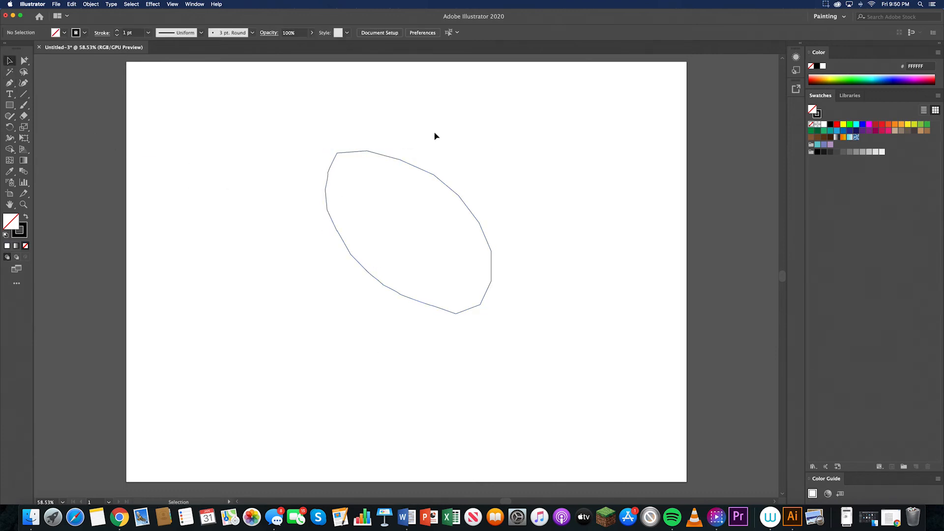
# Paint four short wavy Paintbrush strokes to the left of the oval.
pyautogui.click(24, 60)
pyautogui.moveTo(272, 110); pyautogui.dragTo(554, 323)
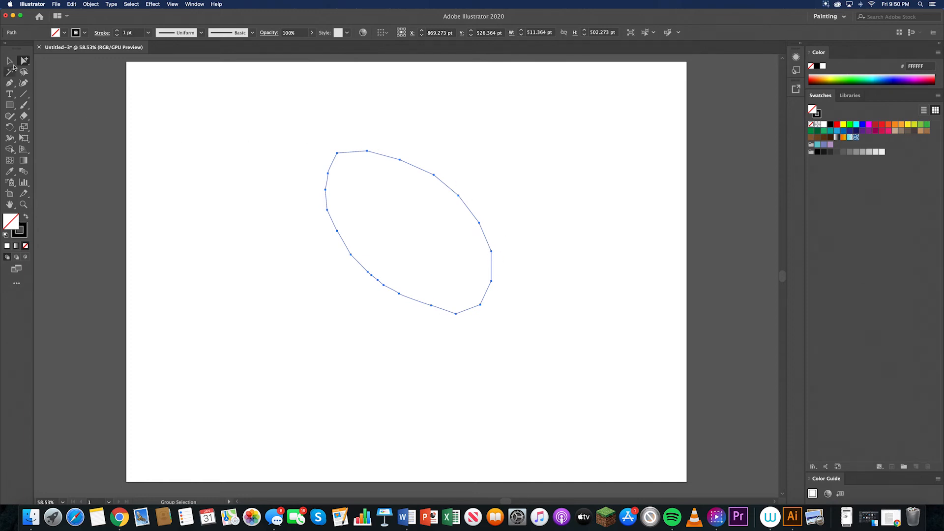
pyautogui.click(24, 105)
pyautogui.moveTo(231, 191)
pyautogui.mouseDown()
pyautogui.moveTo(239, 297)
pyautogui.moveTo(264, 311)
pyautogui.moveTo(268, 339)
pyautogui.moveTo(301, 345)
pyautogui.mouseUp()
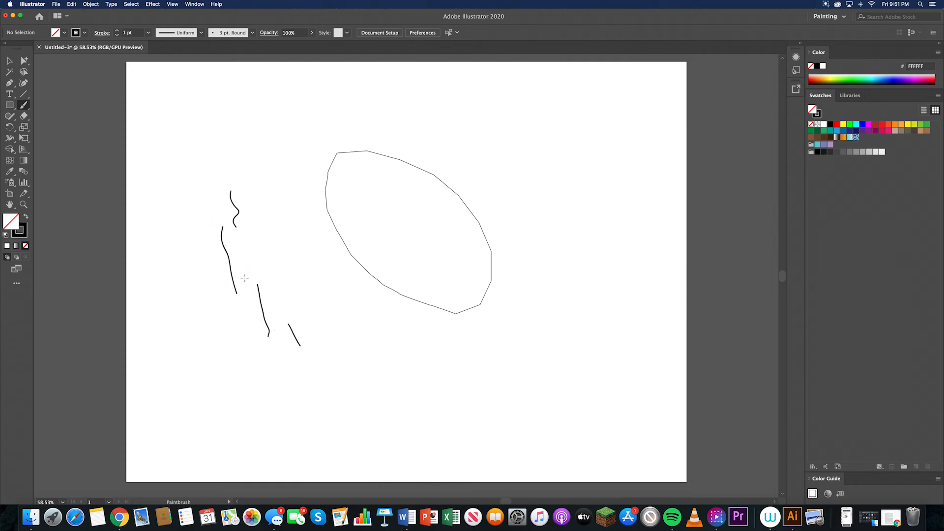
pyautogui.moveTo(229, 241); pyautogui.dragTo(260, 326)
# Select the whole oval and repaint its lower, right and upper edges with the Paintbrush to smooth the angular outline.
pyautogui.keyDown('alt'); pyautogui.click(24, 61); pyautogui.keyUp('alt')
pyautogui.moveTo(293, 122); pyautogui.dragTo(485, 344)
pyautogui.moveTo(311, 142)
pyautogui.mouseDown()
pyautogui.moveTo(478, 326)
pyautogui.moveTo(522, 329)
pyautogui.mouseUp()
pyautogui.click(24, 104)
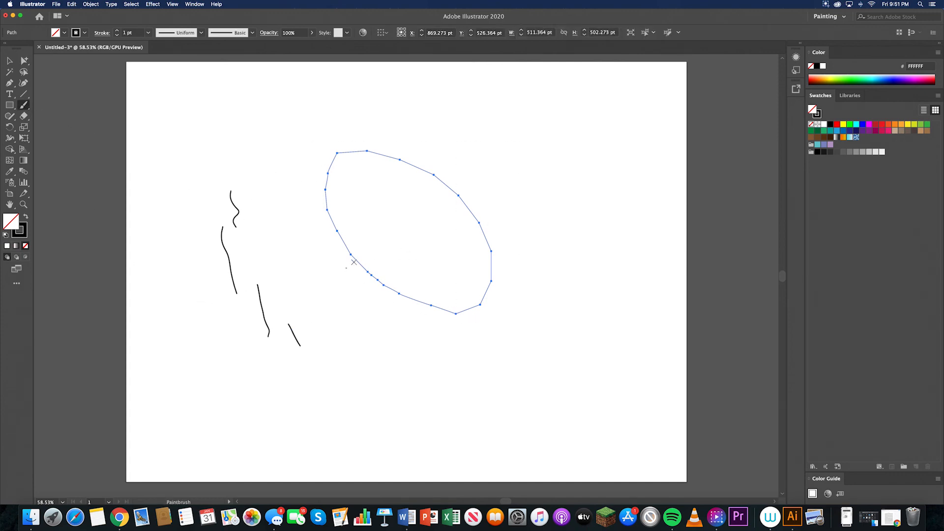
pyautogui.moveTo(346, 243)
pyautogui.mouseDown()
pyautogui.moveTo(366, 270)
pyautogui.moveTo(457, 312)
pyautogui.moveTo(491, 313)
pyautogui.moveTo(466, 310)
pyautogui.moveTo(489, 266)
pyautogui.mouseUp()
pyautogui.moveTo(476, 306)
pyautogui.mouseDown()
pyautogui.moveTo(486, 264)
pyautogui.moveTo(482, 304)
pyautogui.moveTo(461, 198)
pyautogui.mouseUp()
pyautogui.moveTo(480, 236)
pyautogui.mouseDown()
pyautogui.moveTo(417, 171)
pyautogui.moveTo(478, 222)
pyautogui.moveTo(429, 165)
pyautogui.moveTo(410, 164)
pyautogui.moveTo(432, 182)
pyautogui.moveTo(355, 152)
pyautogui.mouseUp()
pyautogui.moveTo(410, 163)
pyautogui.mouseDown()
pyautogui.moveTo(340, 153)
pyautogui.moveTo(327, 182)
pyautogui.mouseUp()
# Smooth the oval's upper-left end by brushing over its left and top edges.
pyautogui.moveTo(326, 176); pyautogui.dragTo(326, 204)
pyautogui.moveTo(330, 170); pyautogui.dragTo(333, 229)
pyautogui.moveTo(329, 183); pyautogui.dragTo(338, 228)
pyautogui.moveTo(362, 152)
pyautogui.mouseDown()
pyautogui.moveTo(334, 157)
pyautogui.moveTo(373, 150)
pyautogui.mouseUp()
pyautogui.moveTo(318, 167); pyautogui.dragTo(339, 153)
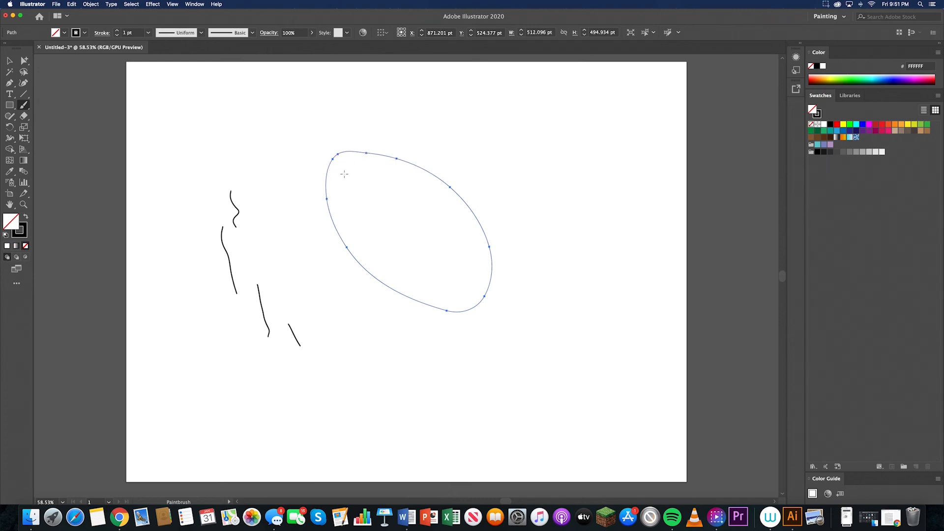
# Brush once more over the selected oval's outline to even out the remaining uneven curves.
pyautogui.moveTo(335, 156)
pyautogui.mouseDown()
pyautogui.moveTo(368, 150)
pyautogui.moveTo(448, 188)
pyautogui.moveTo(493, 276)
pyautogui.mouseUp()
pyautogui.moveTo(457, 314); pyautogui.dragTo(353, 252)
pyautogui.moveTo(333, 167); pyautogui.dragTo(343, 234)
pyautogui.moveTo(366, 265); pyautogui.dragTo(343, 223)
pyautogui.moveTo(424, 304); pyautogui.dragTo(467, 310)
pyautogui.moveTo(436, 179); pyautogui.dragTo(467, 209)
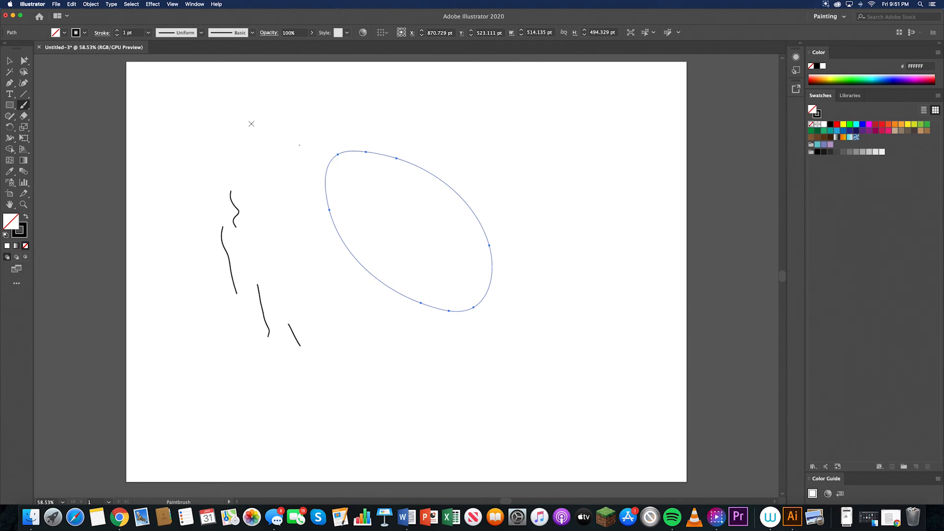
# Move the smoothed oval up and to the right with the Group Selection tool, to about X 923 pt, Y 486 pt.
pyautogui.click(10, 83)
pyautogui.click(22, 106)
pyautogui.click(24, 60)
pyautogui.moveTo(337, 248); pyautogui.dragTo(347, 207)
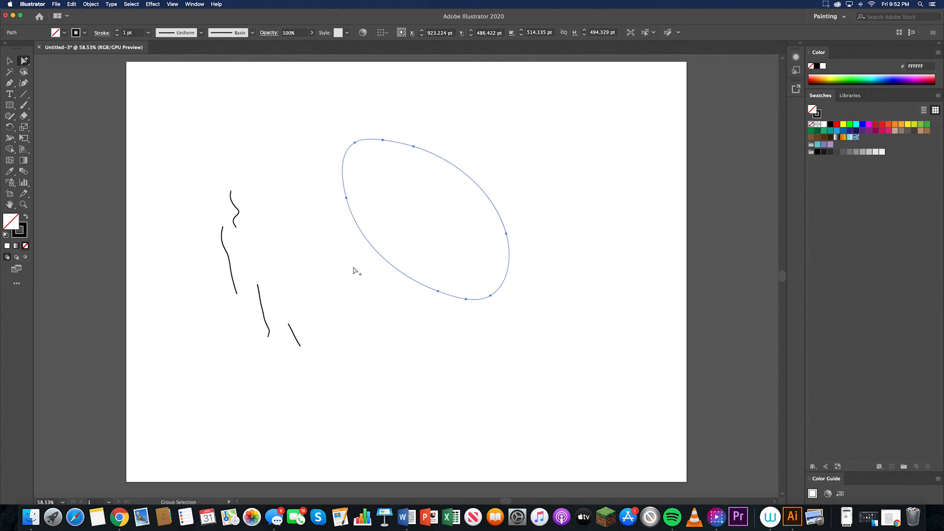